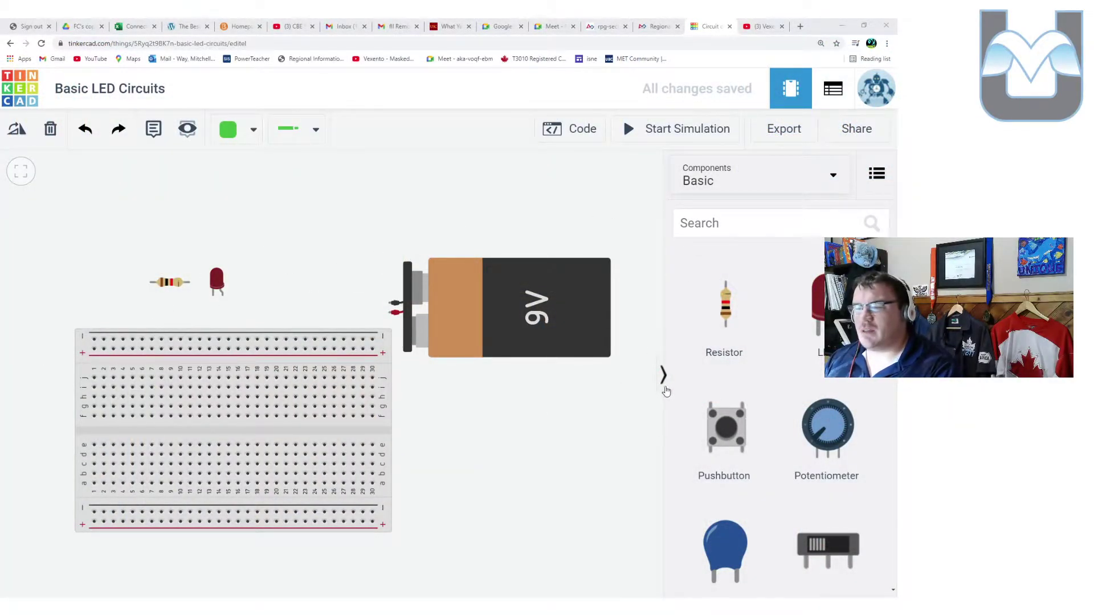
- Collapse the components panel and zoom in on the centred circuit
left_click(663, 383)
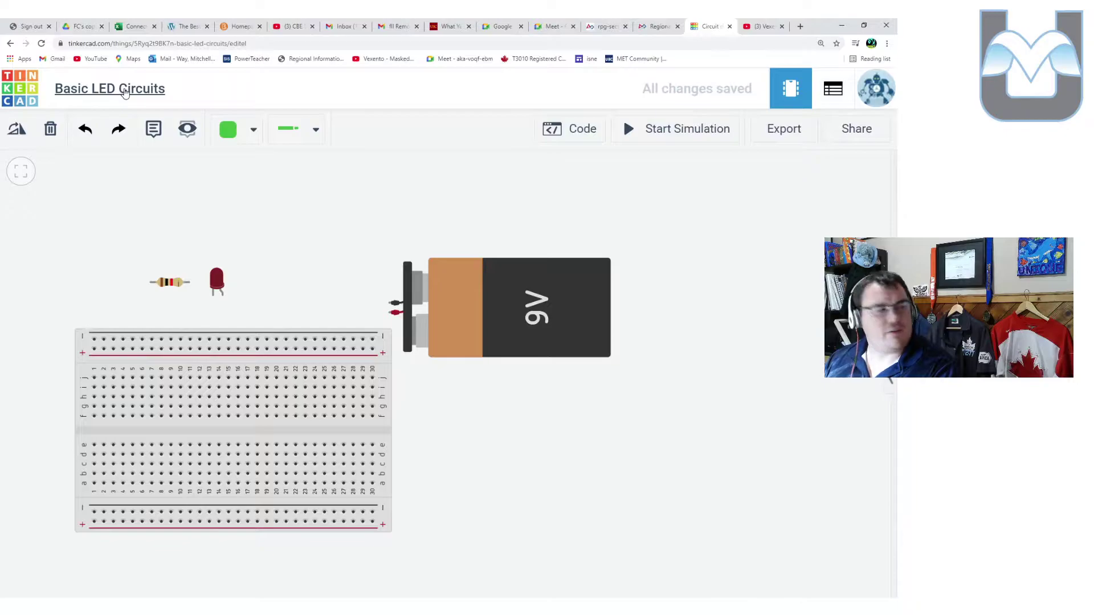
left_click_drag(310, 281, 361, 237)
scroll(398, 268, "up", 2)
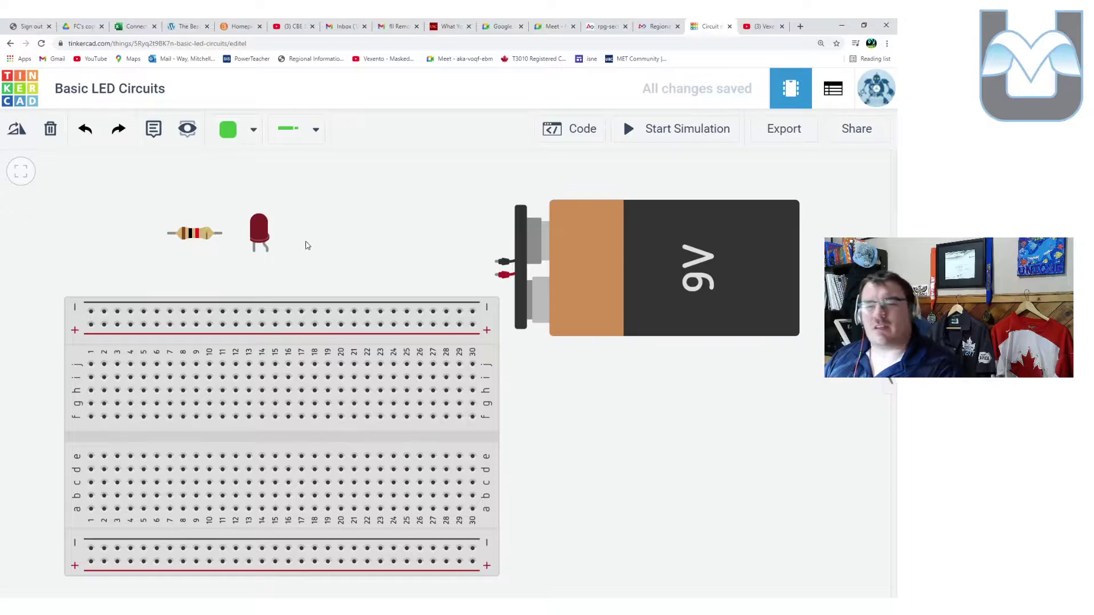
- Shift the red LED further right and move the resistor beside it
left_click_drag(258, 238, 299, 231)
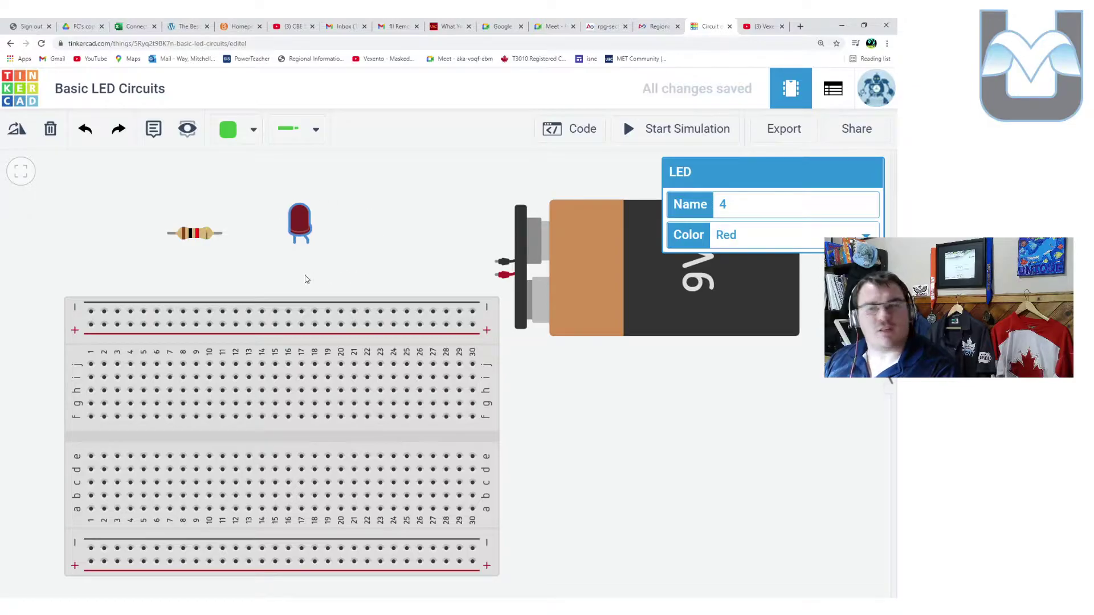
left_click(341, 235)
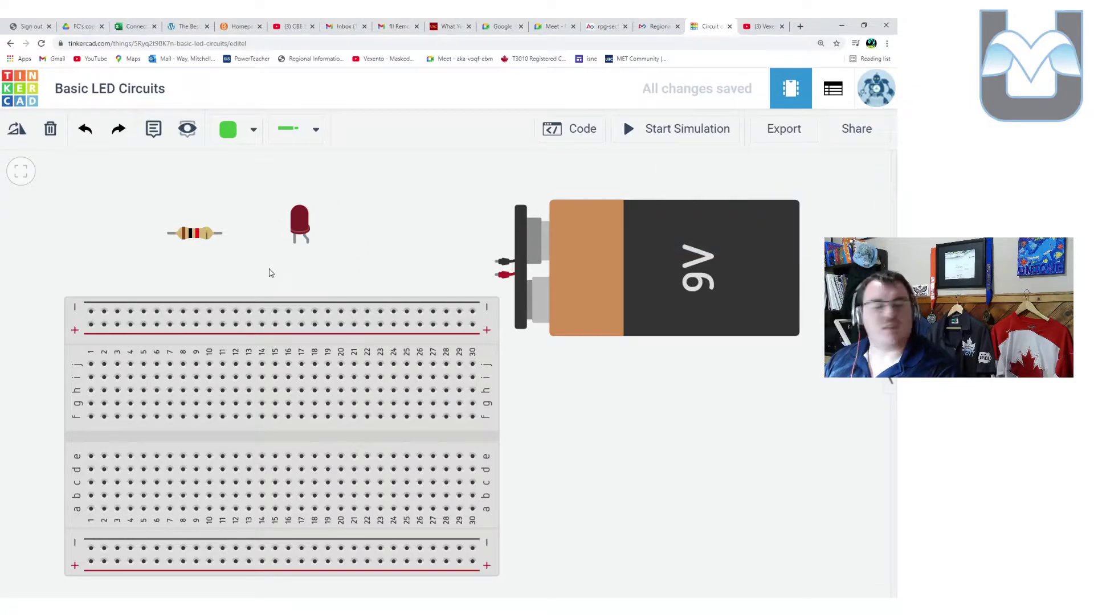
left_click(200, 239)
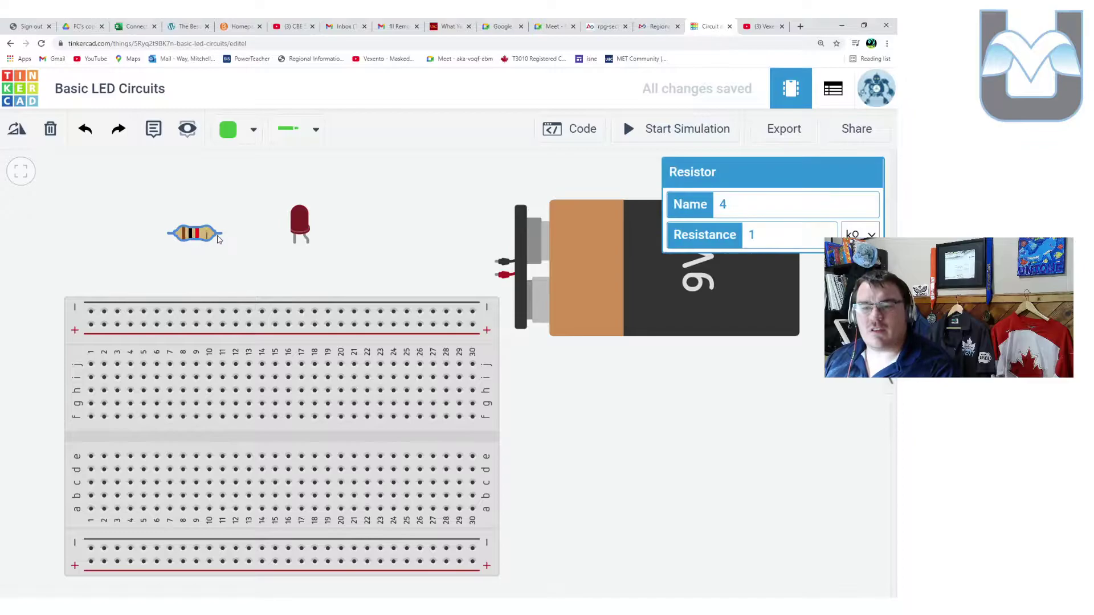
left_click_drag(200, 240, 207, 252)
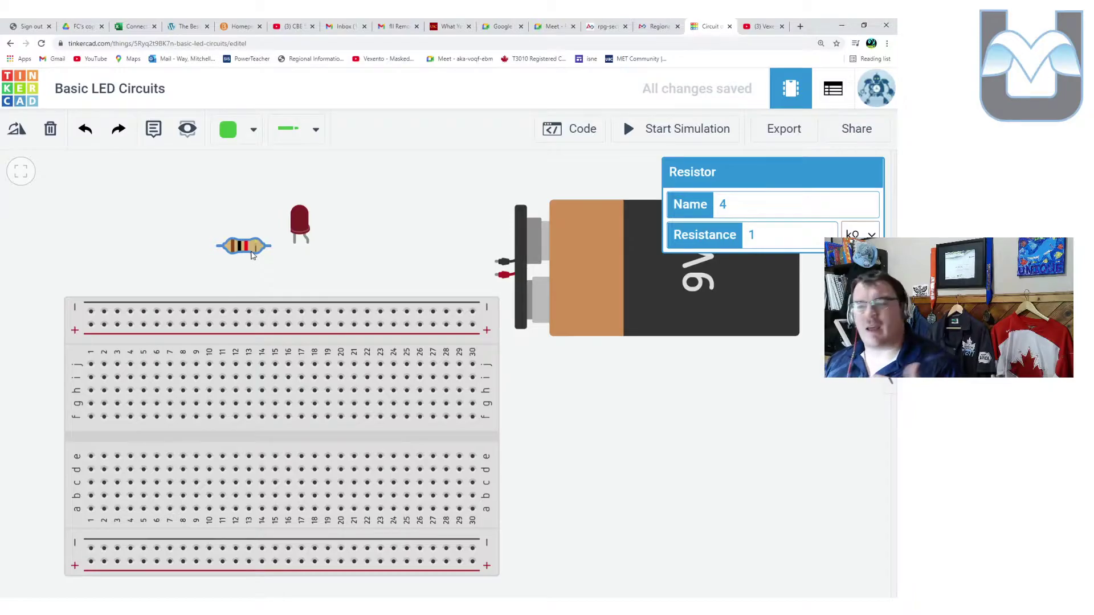
left_click(640, 293)
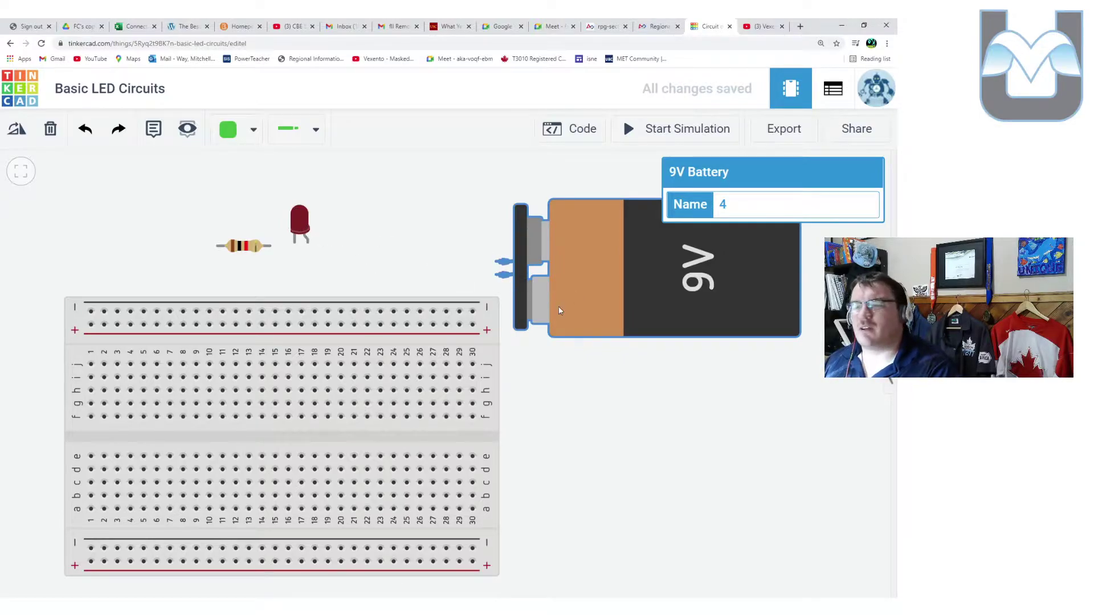
- Move the 9V battery down and right, and zoom in with the breadboard higher in view
left_click_drag(556, 306, 576, 354)
left_click(446, 263)
left_click_drag(435, 263, 461, 179)
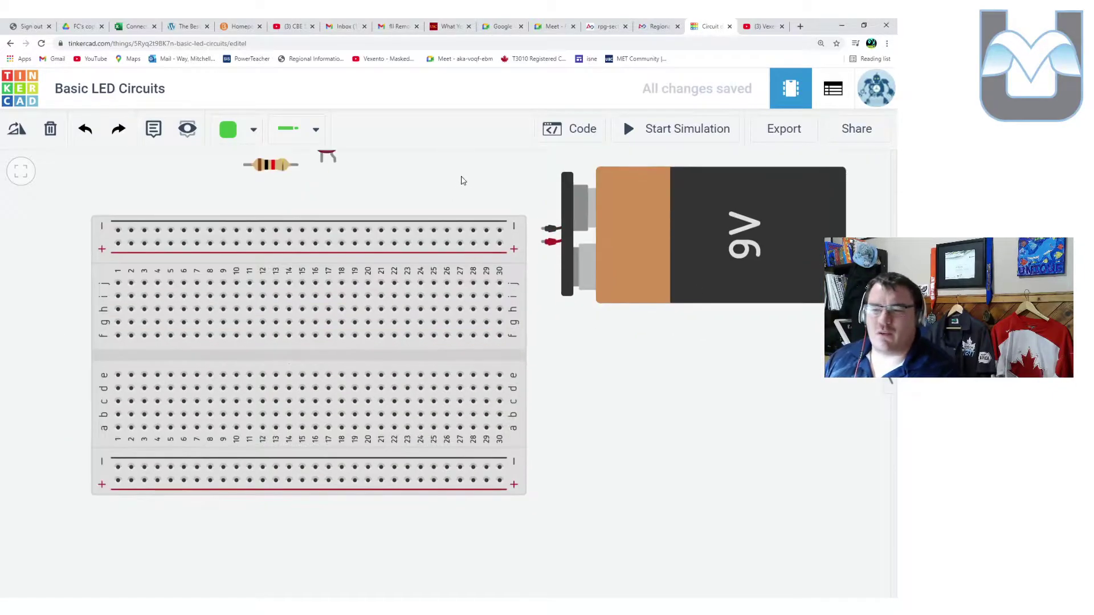
scroll(464, 184, "up", 1)
scroll(466, 189, "up", 1)
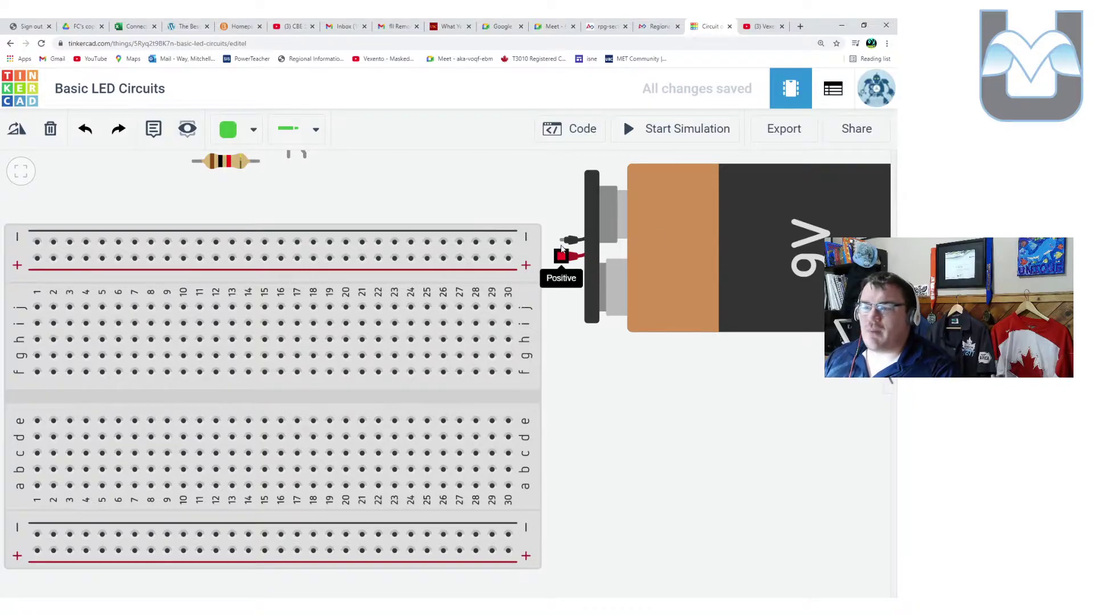
- Wire the battery's negative terminal to the top − rail and positive to the + rail
left_click(561, 242)
left_click(509, 242)
left_click(570, 256)
left_click(509, 259)
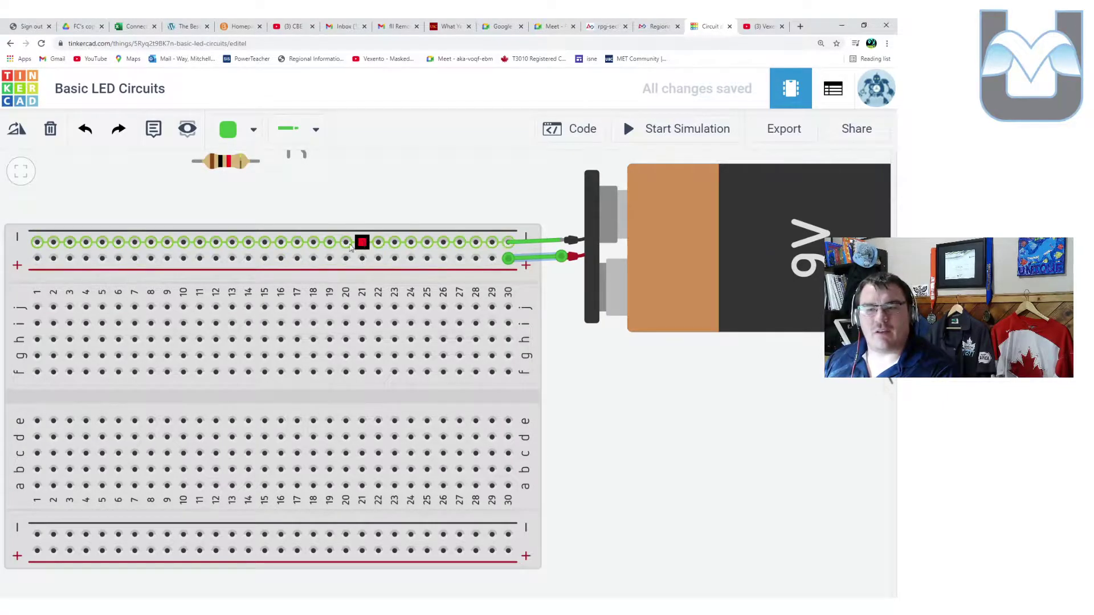
- Colour the negative battery wire black and the positive wire red
left_click(563, 242)
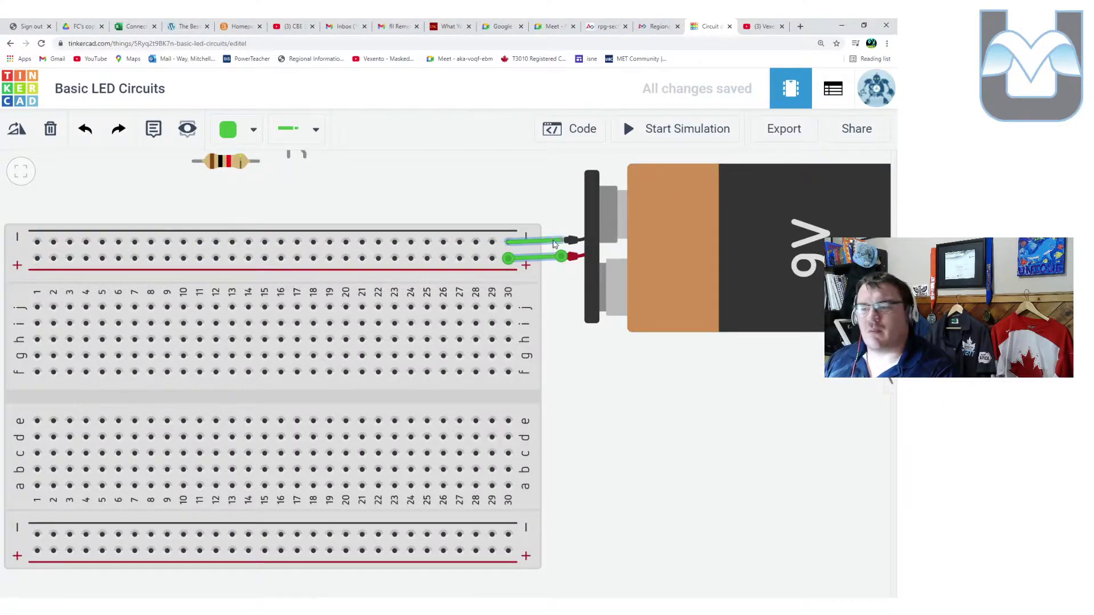
left_click(239, 129)
left_click(268, 180)
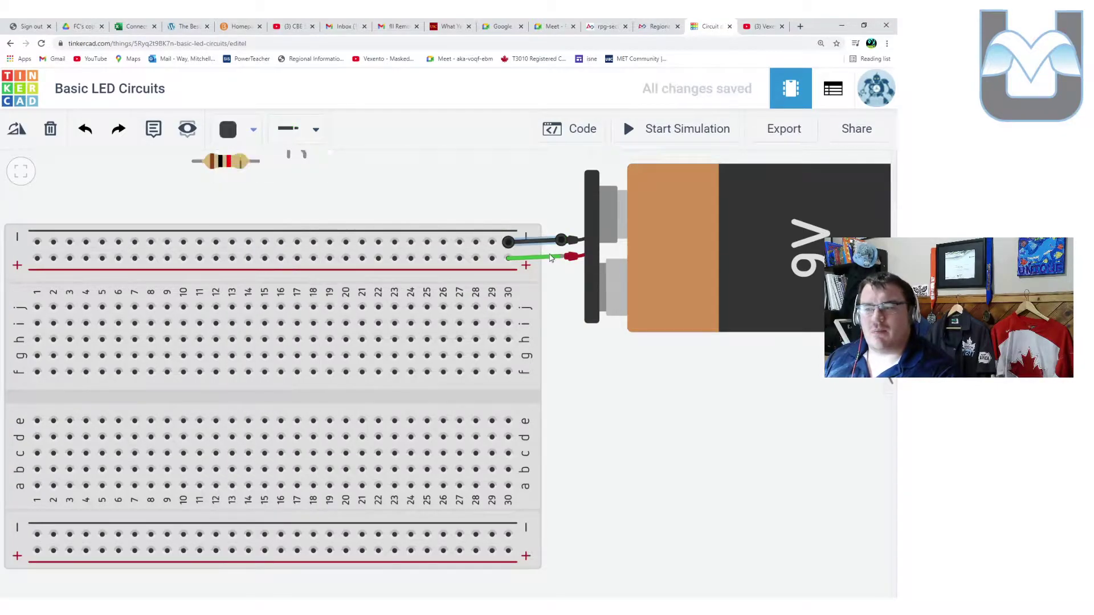
left_click(536, 257)
left_click(239, 129)
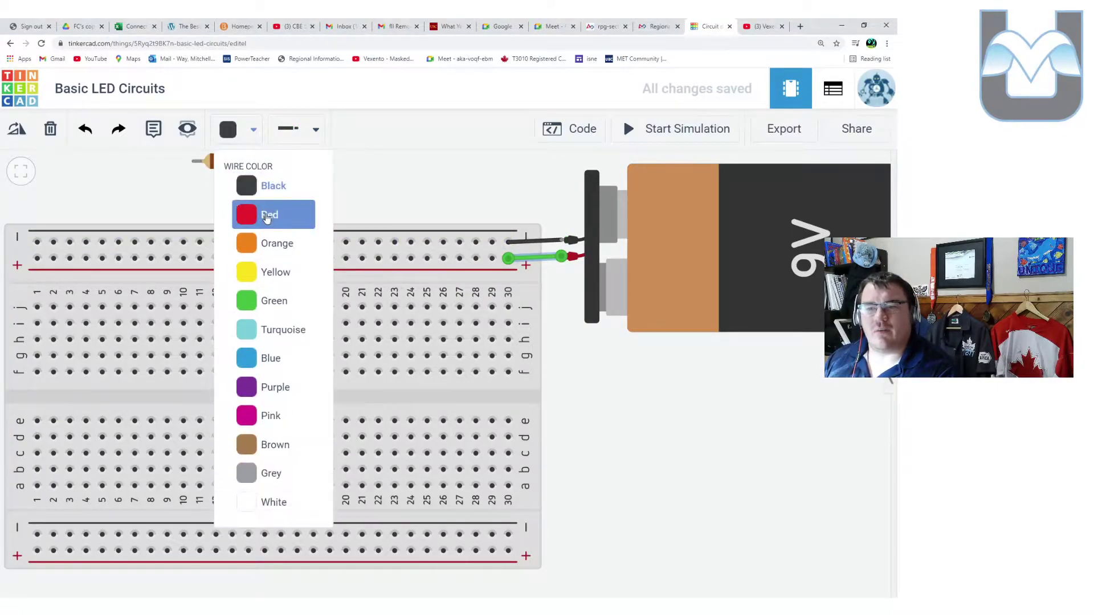
left_click(264, 208)
- Link the top + and − rails to the bottom rails, making the negative link black
left_click_drag(224, 215, 306, 200)
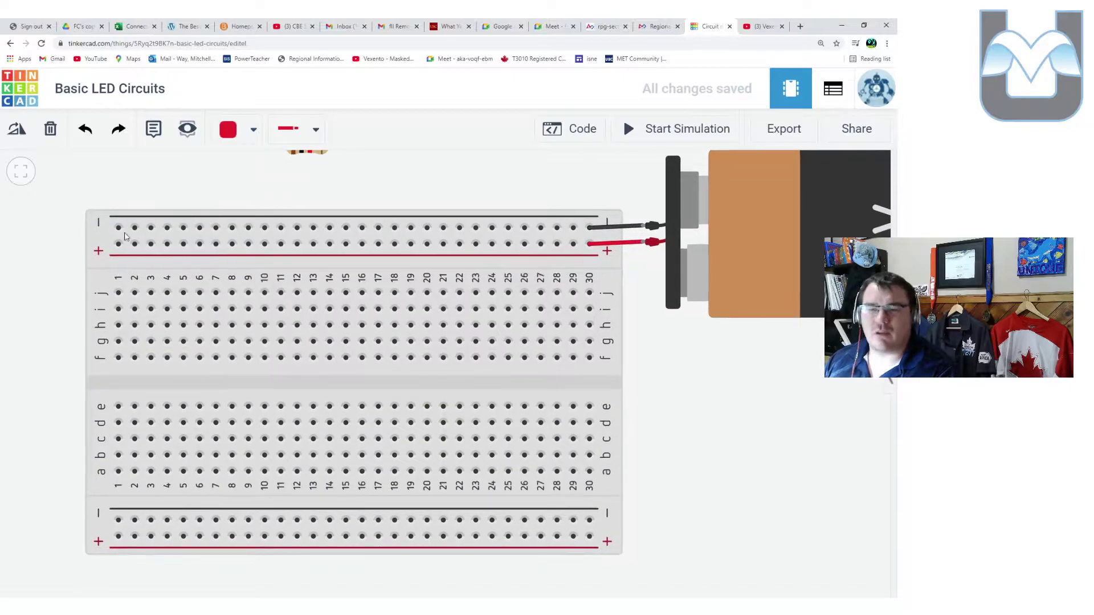
left_click(118, 244)
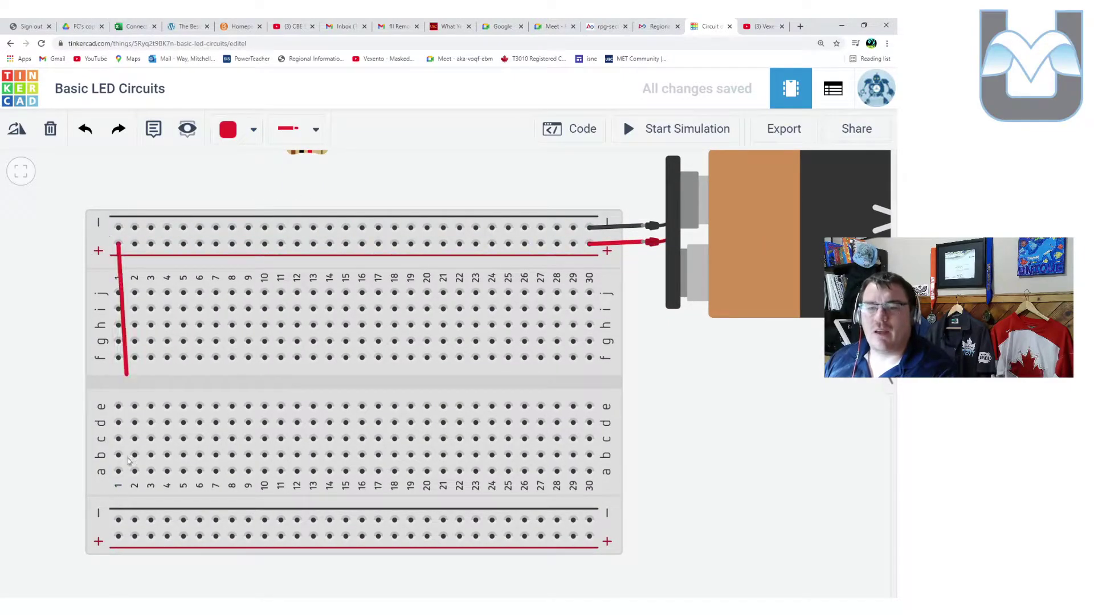
left_click(118, 536)
left_click(134, 227)
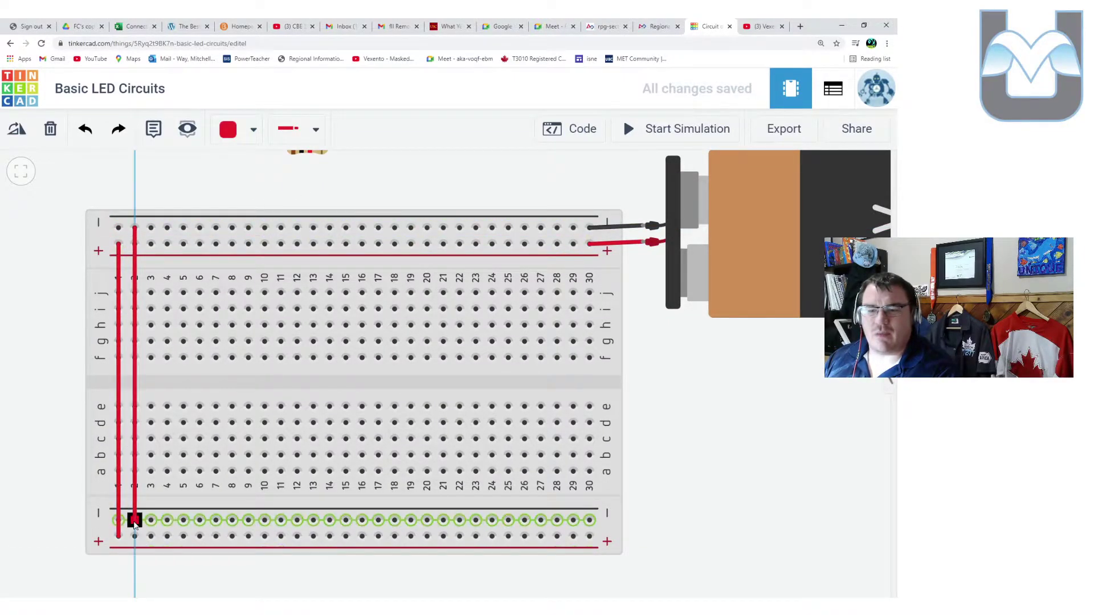
left_click(134, 519)
left_click(253, 130)
left_click(268, 182)
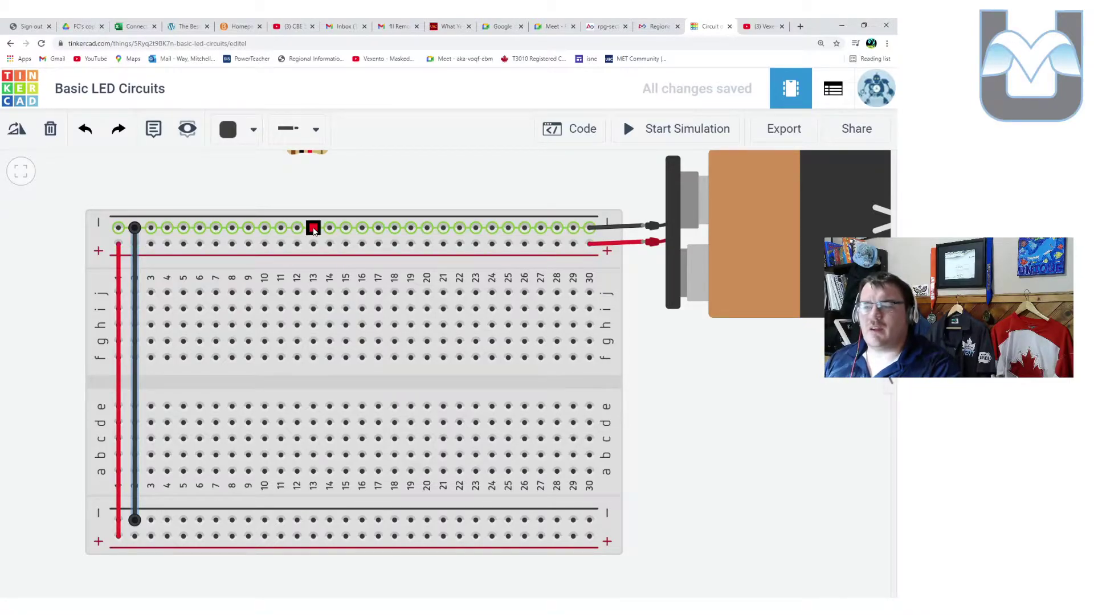
- Wire the top − rail to row i, column 13, and plug the LED into row j, columns 15–16
left_click(313, 227)
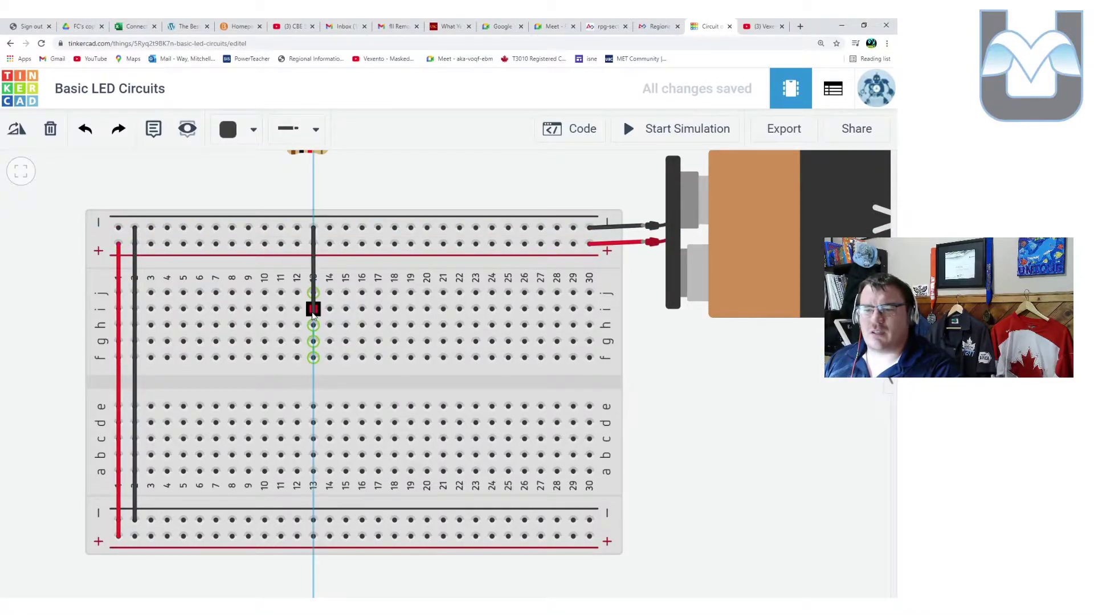
left_click(314, 309)
left_click_drag(350, 205, 359, 266)
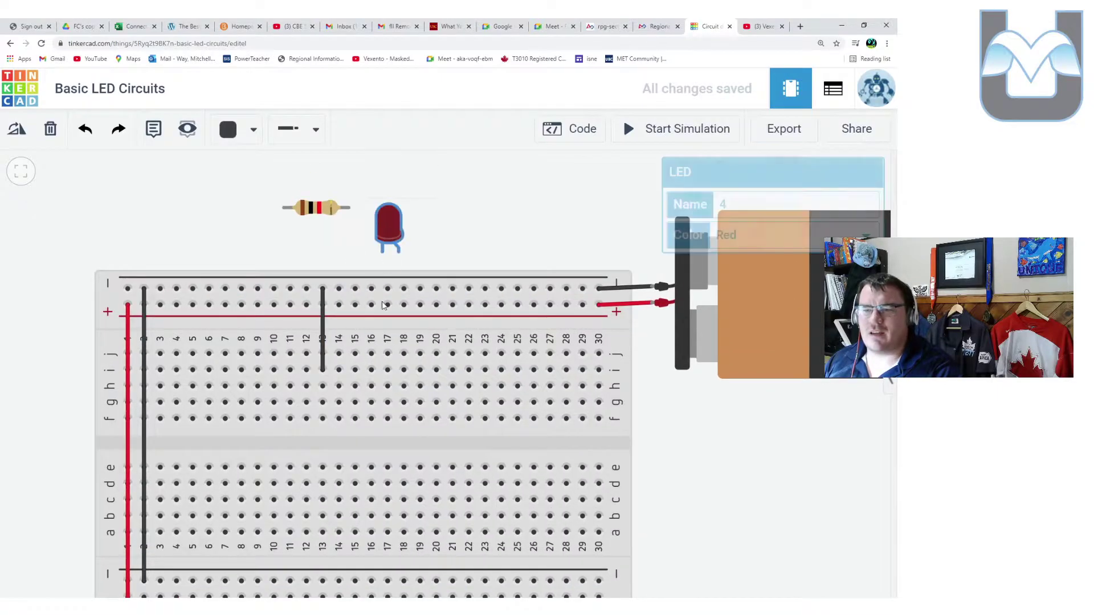
left_click_drag(379, 314, 370, 342)
left_click_drag(374, 254, 377, 199)
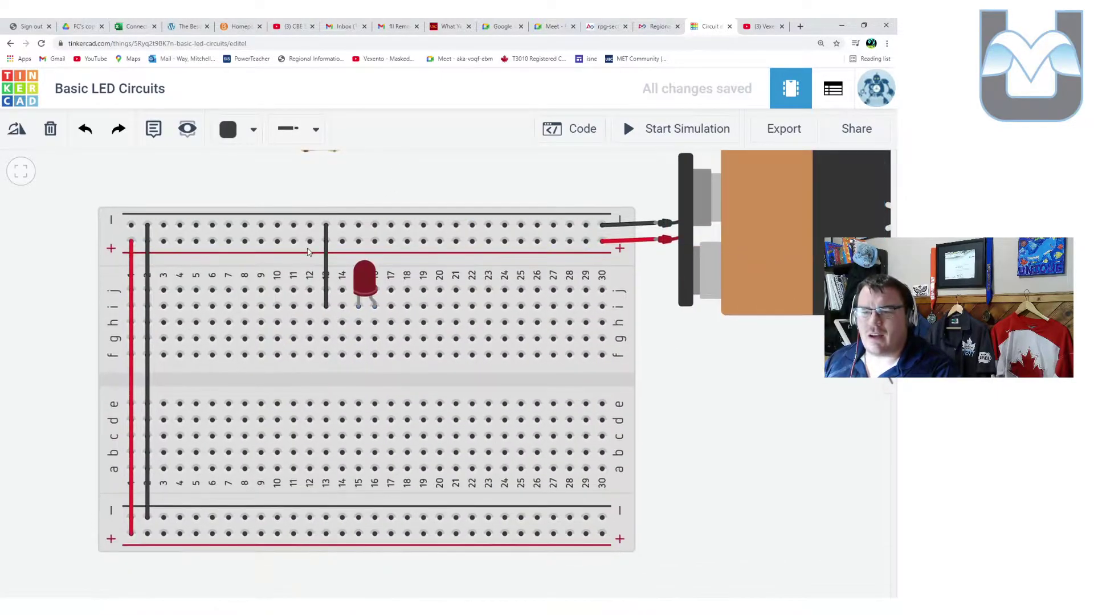
- Add a red wire from the + rail at column 12 to row g, column 13
left_click(310, 241)
left_click(326, 338)
left_click(249, 124)
left_click(271, 213)
- Move the red LED into columns 13–14 around rows g–h
scroll(308, 283, "up", 3)
scroll(308, 283, "down", 4)
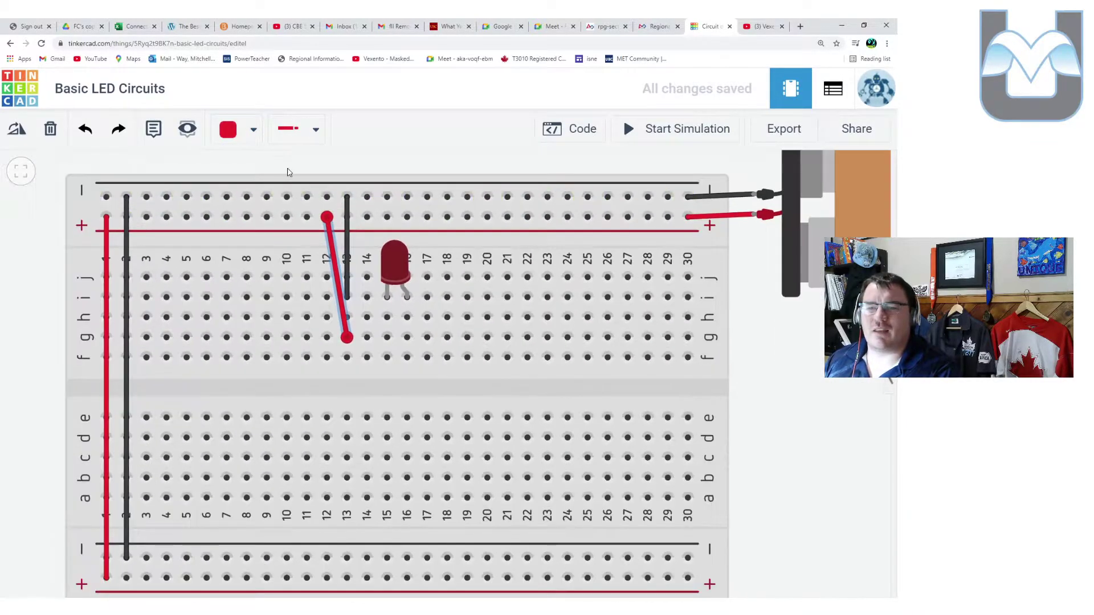
left_click_drag(299, 172, 301, 200)
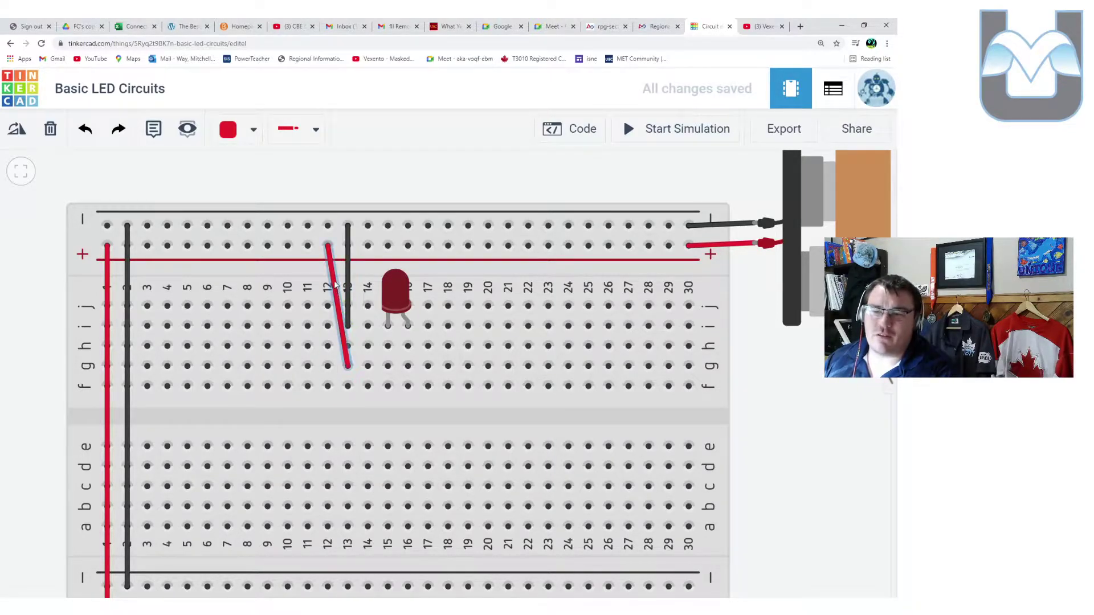
left_click_drag(394, 309, 353, 365)
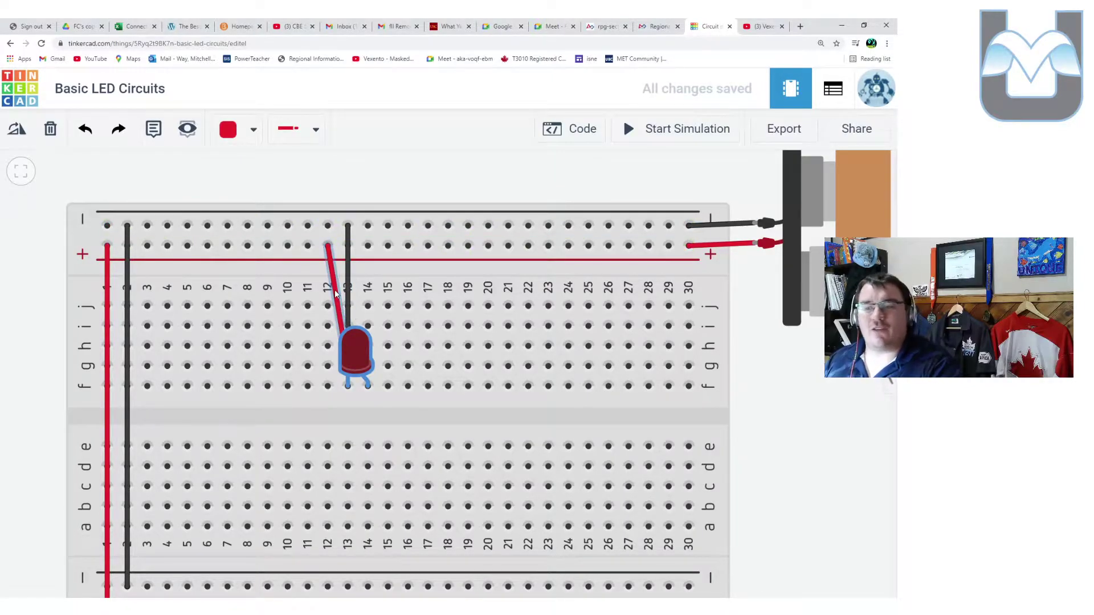
- Drag the red wire's lower end into column 13 and the black wire's rail end above column 14
left_click(352, 366)
left_click_drag(352, 366, 368, 306)
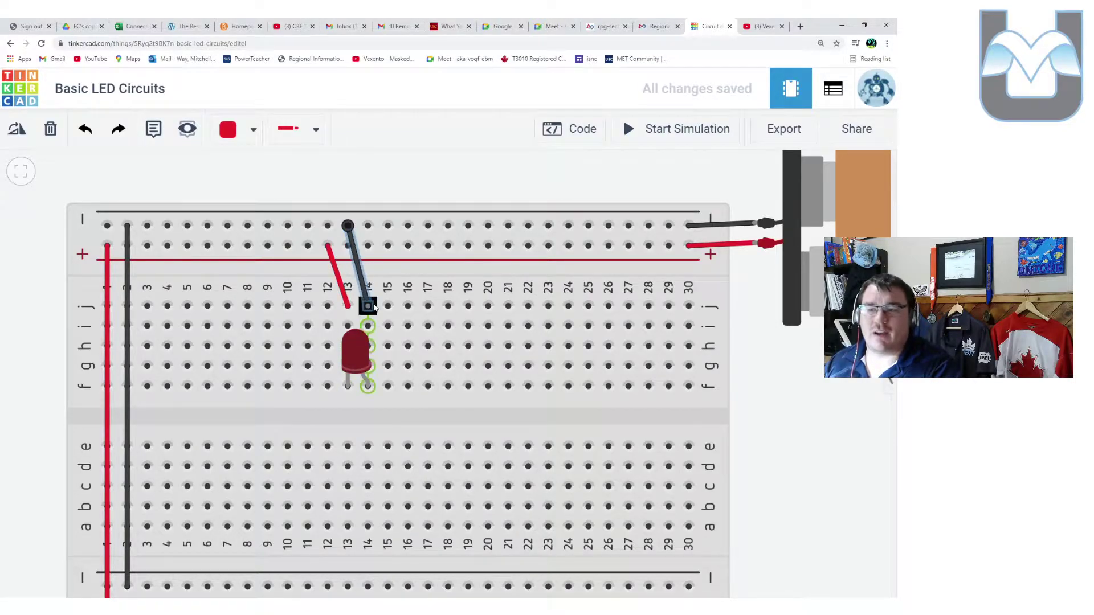
mouse_move(349, 226)
left_mouse_down()
mouse_move(367, 226)
mouse_move(327, 245)
mouse_move(335, 261)
mouse_move(348, 246)
left_mouse_up()
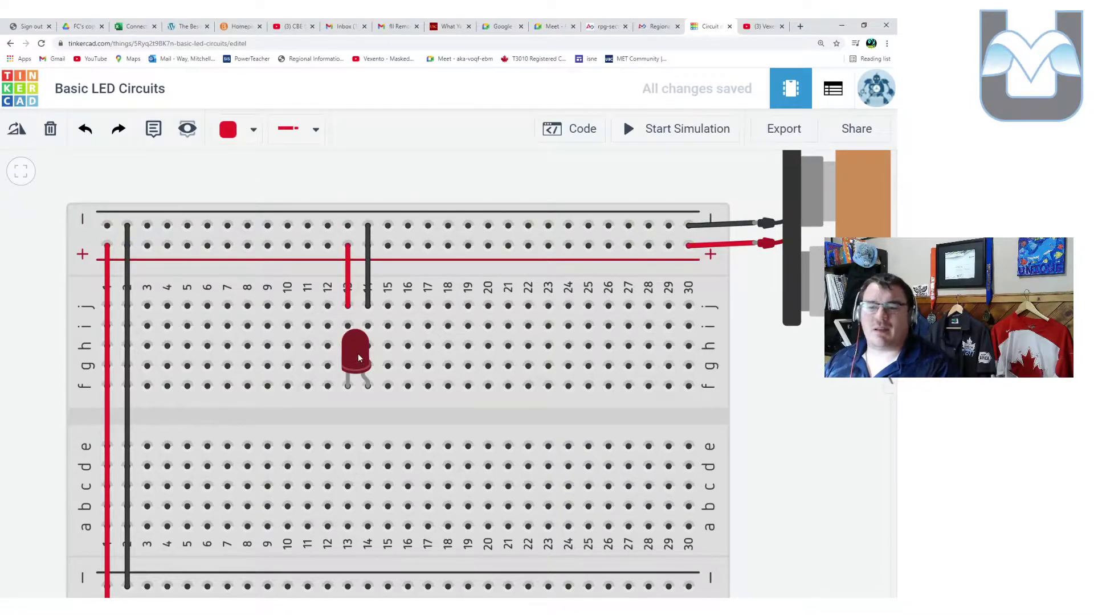
scroll(352, 364, "up", 5)
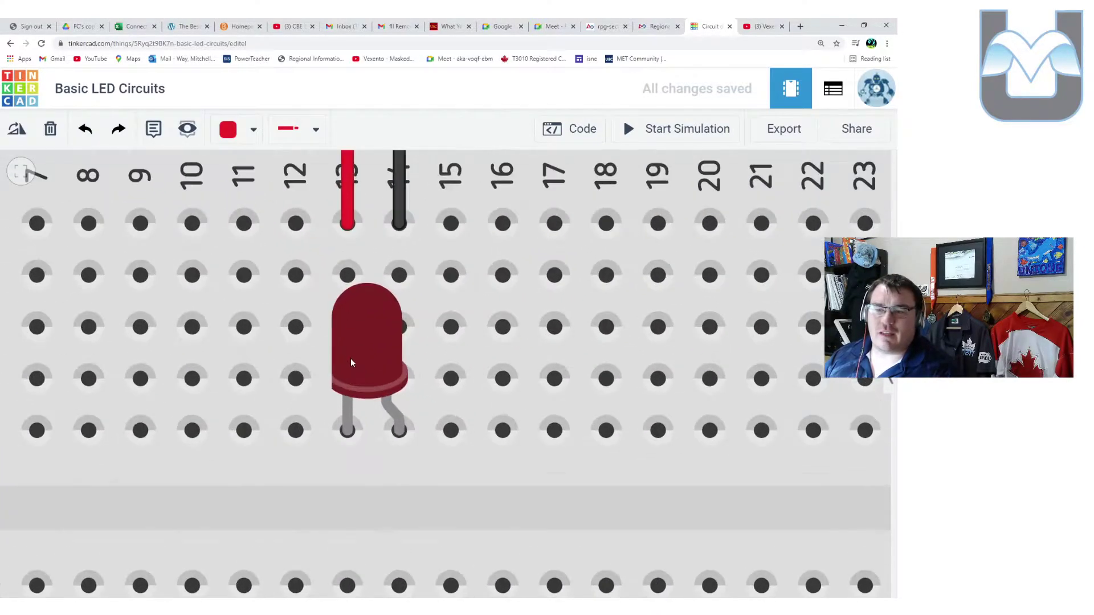
scroll(351, 366, "up", 3)
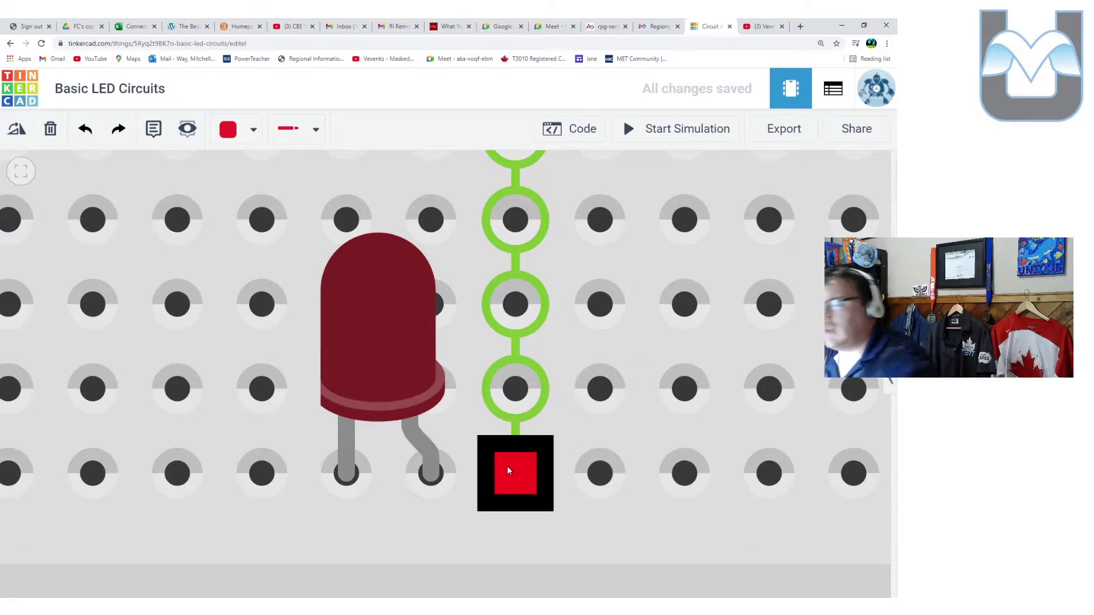
scroll(375, 482, "down", 2)
scroll(374, 482, "down", 3)
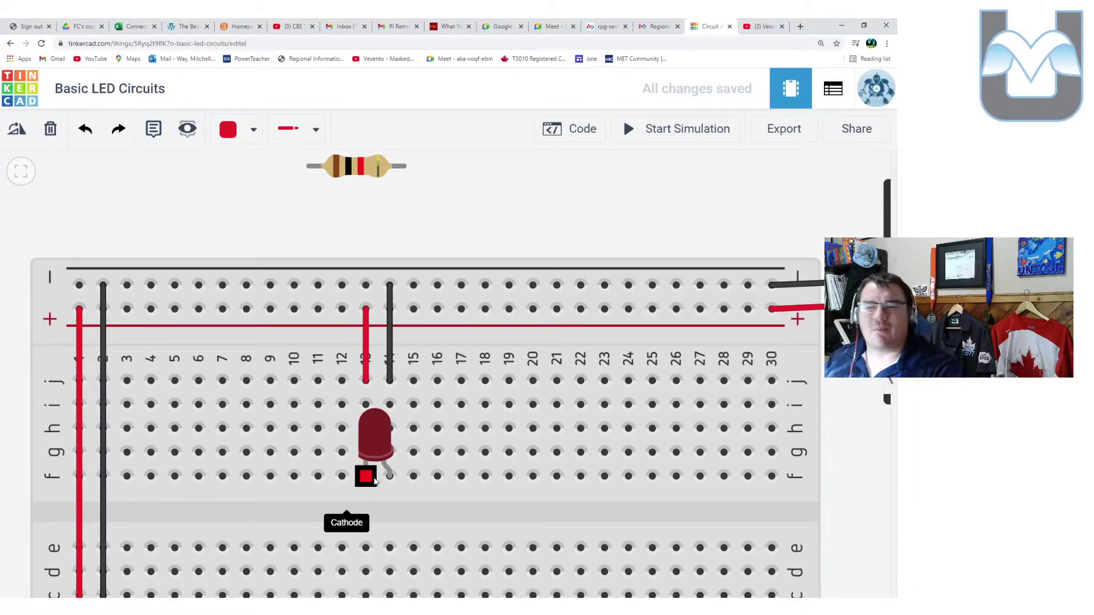
- Run a first simulation of the LED circuit, then stop it
left_click_drag(492, 210, 374, 237)
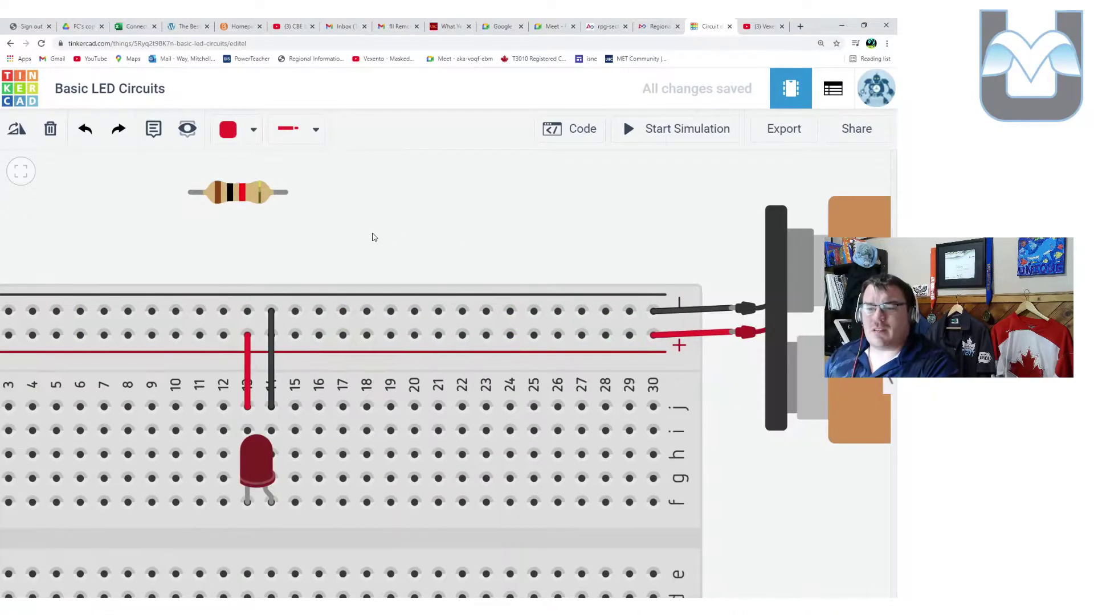
scroll(375, 238, "down", 1)
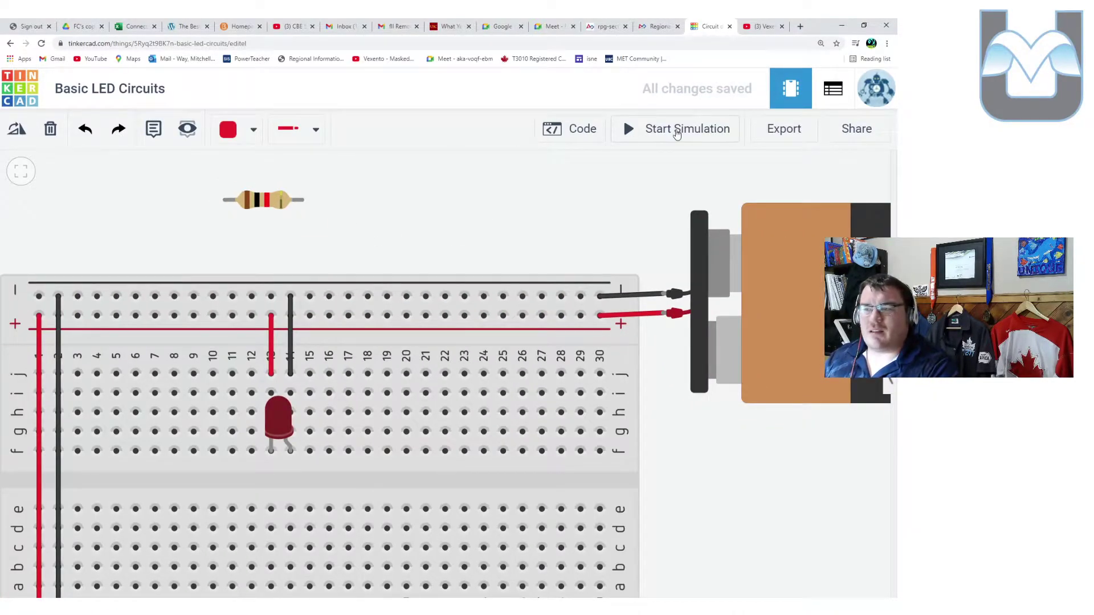
left_click(678, 130)
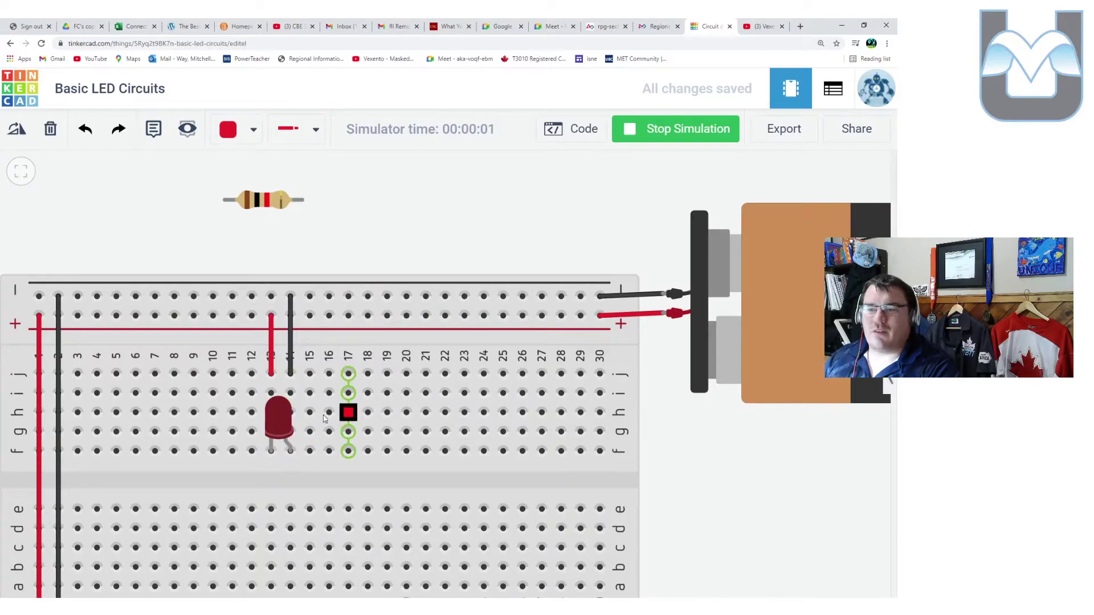
left_click(656, 139)
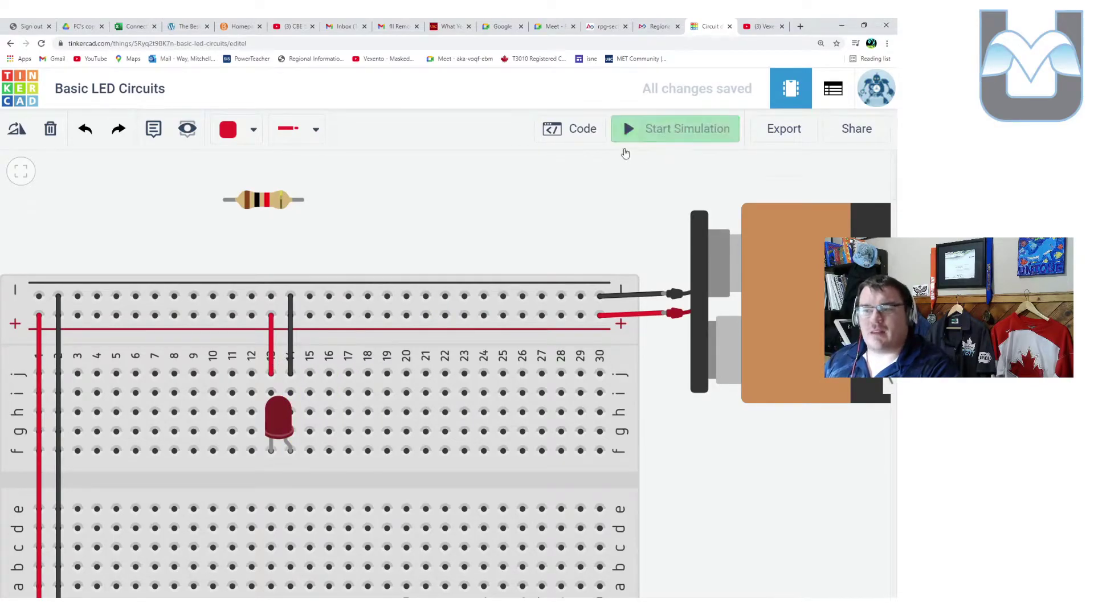
- Move the LED across the centre gap and rerun the simulation, which flags 915 mA over 20 mA
left_click(283, 434)
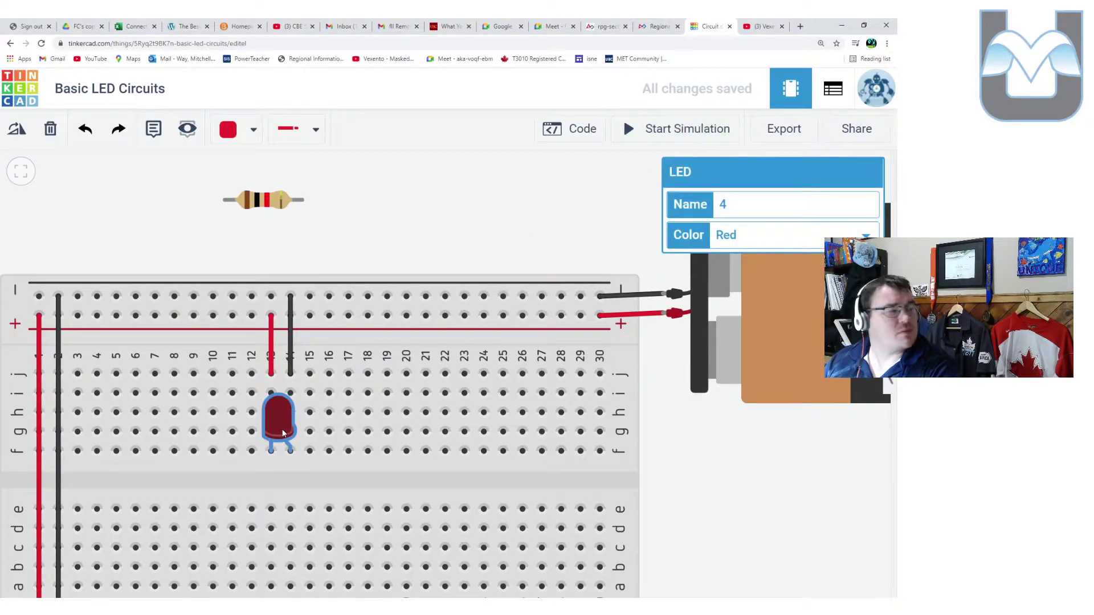
left_click_drag(283, 433, 288, 490)
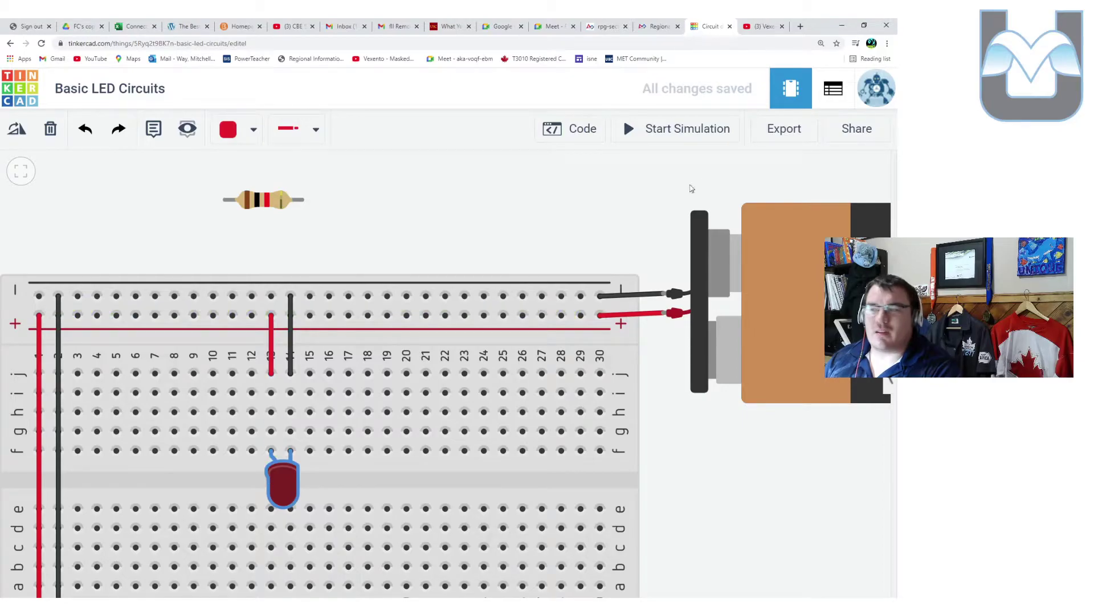
left_click(710, 130)
mouse_move(278, 491)
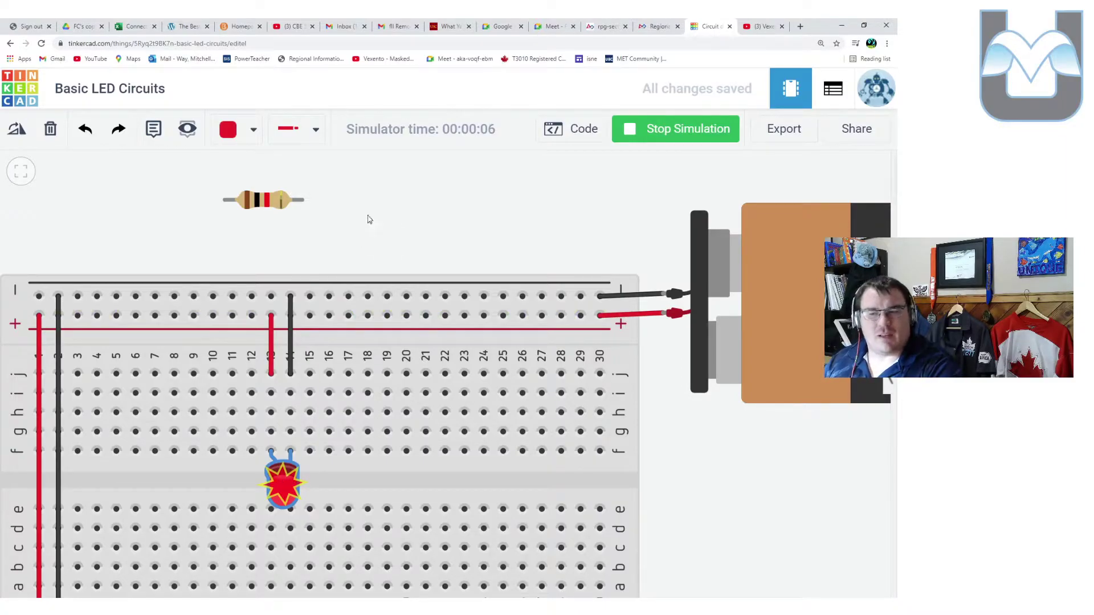
left_click(676, 129)
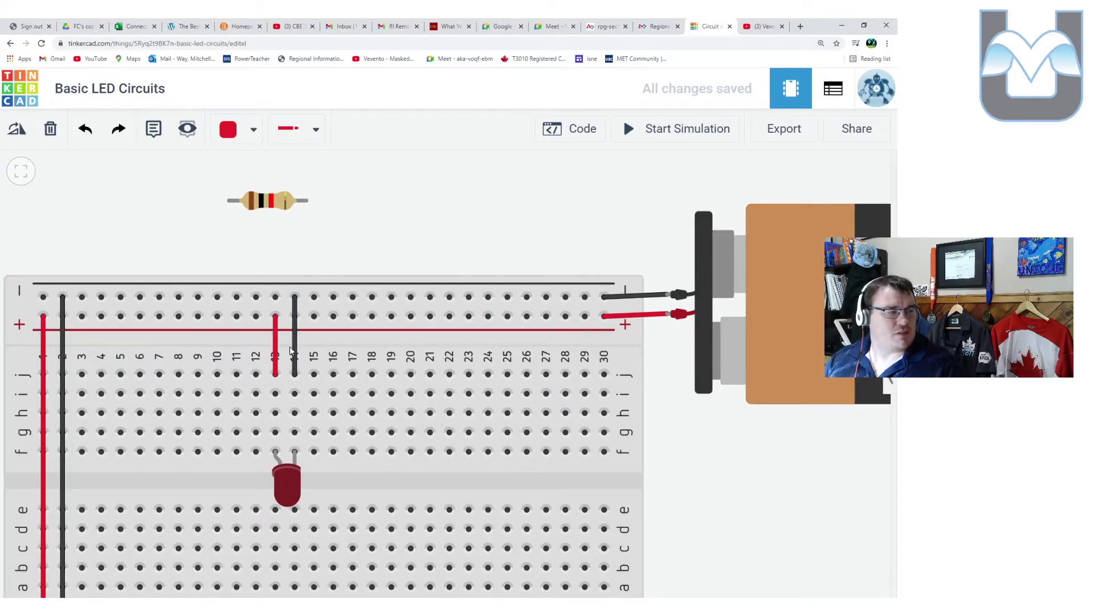
- Set the resistor's resistance to 470 Ω
left_click(279, 203)
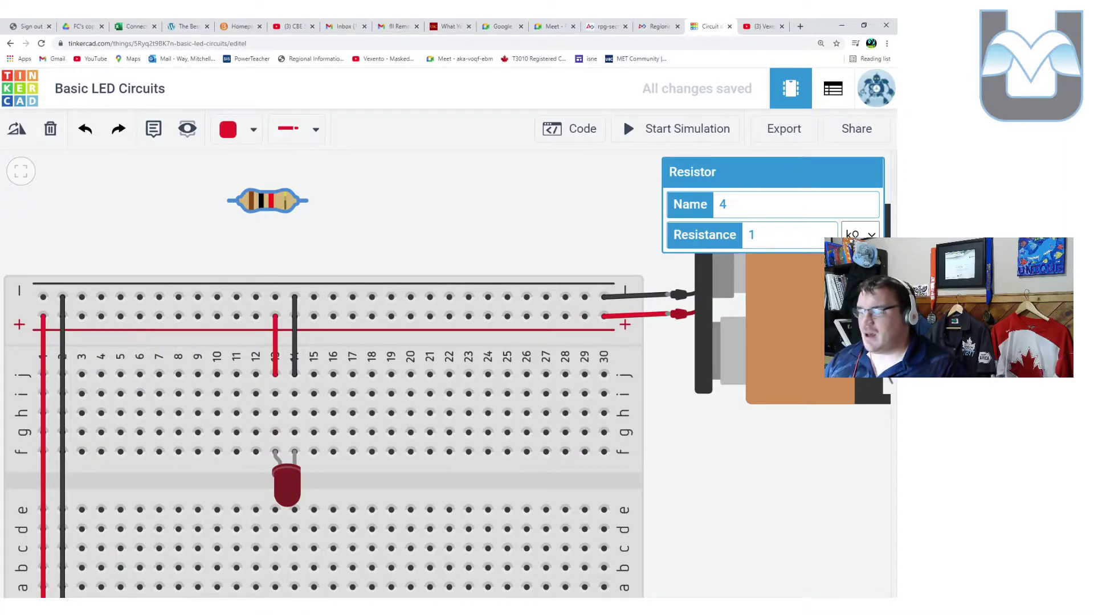
left_click(855, 256)
left_click(700, 242)
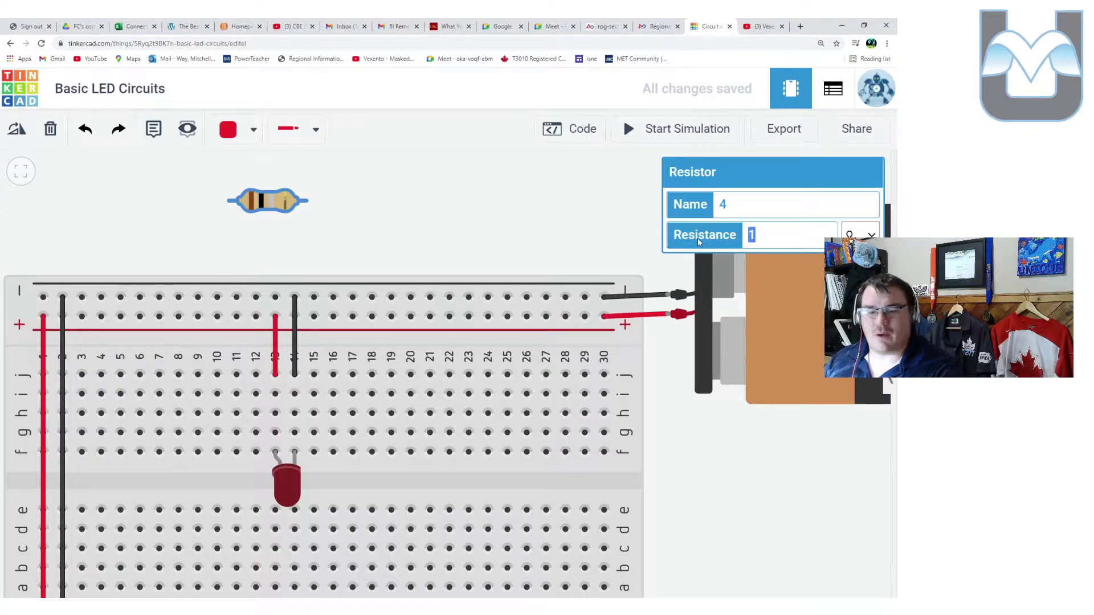
type("470")
left_click(289, 257)
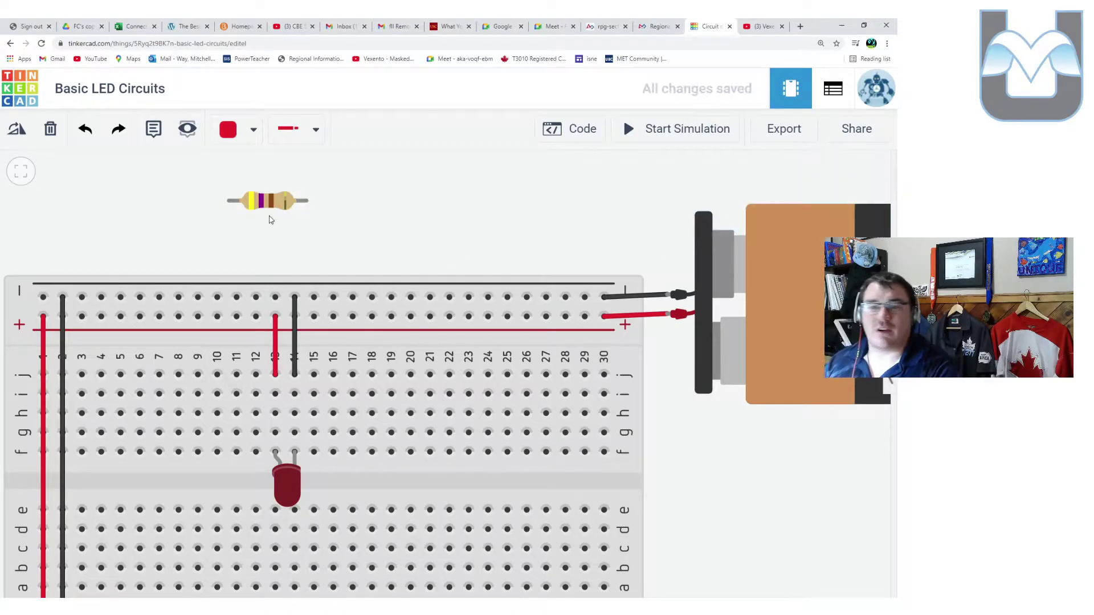
- Move the black wire to column 18 and plug the resistor in between columns 14 and 18
left_click_drag(295, 375, 371, 375)
left_click_drag(294, 297, 372, 297)
left_click_drag(268, 205, 332, 420)
scroll(302, 398, "up", 2)
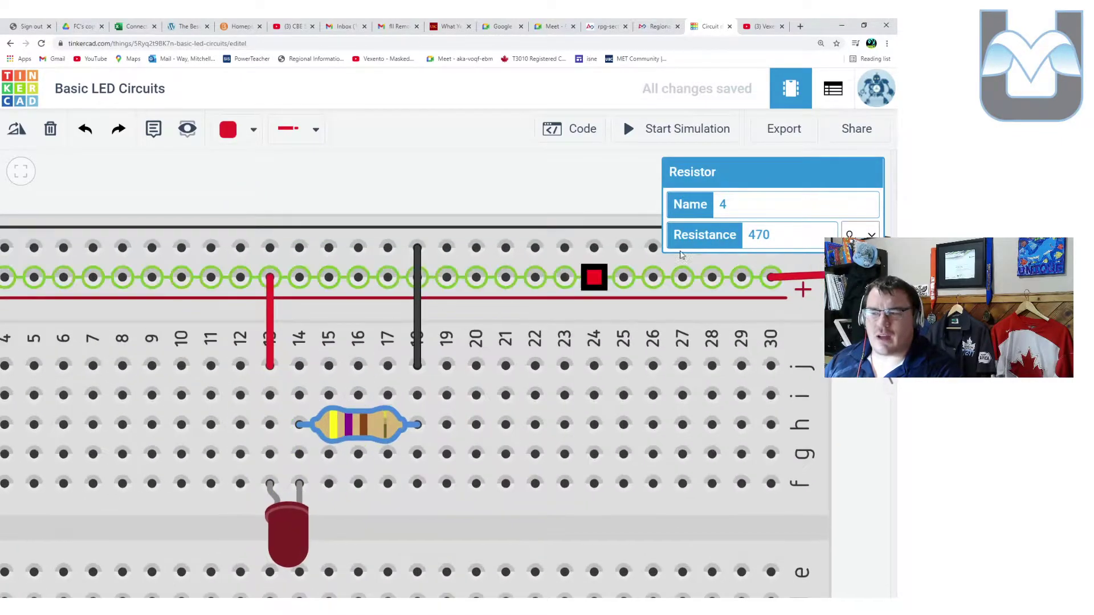
left_click(648, 209)
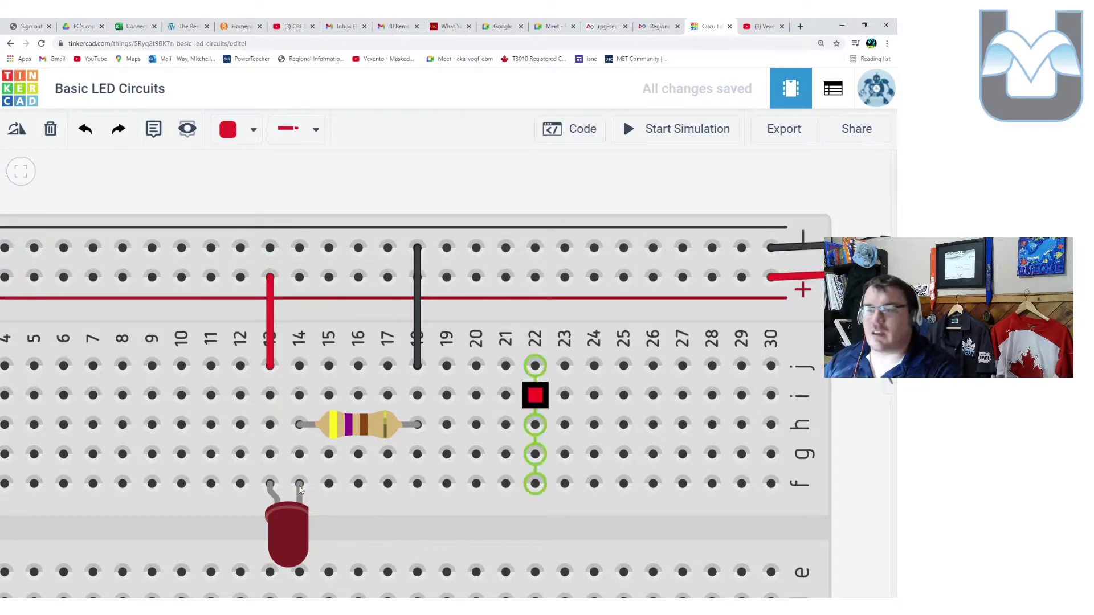
- Run the simulation for about 15 seconds with the LED glowing, then stop it
left_click(698, 129)
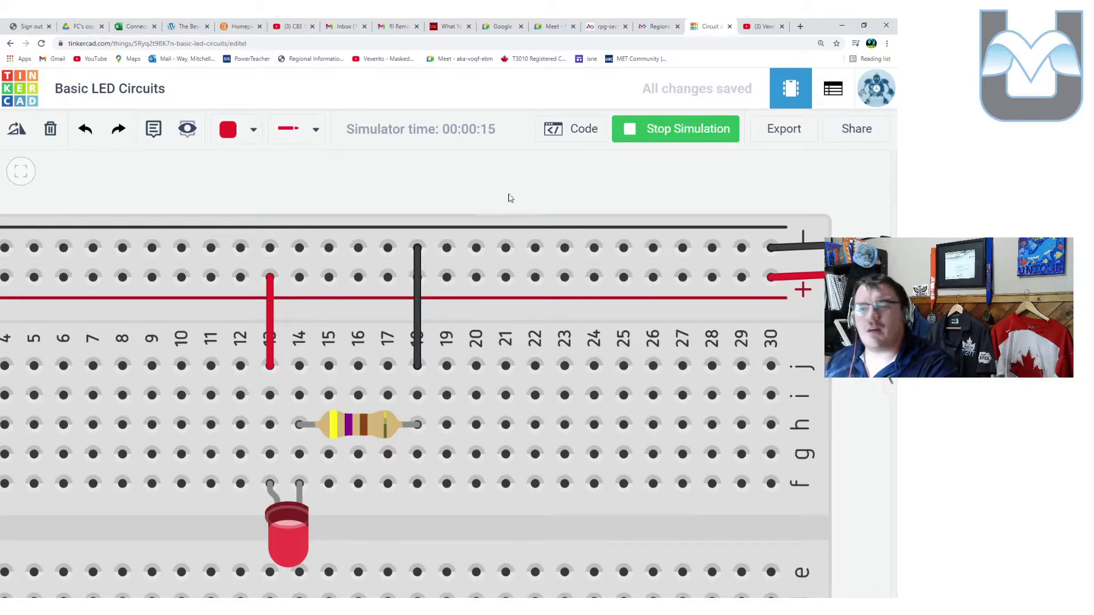
left_click(693, 143)
scroll(503, 183, "down", 5)
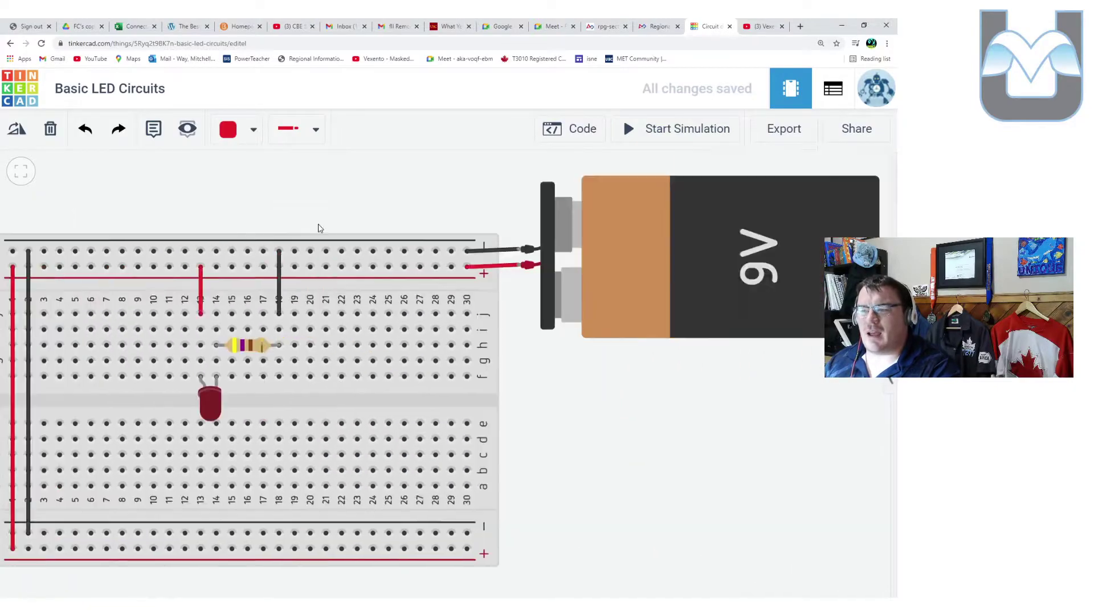